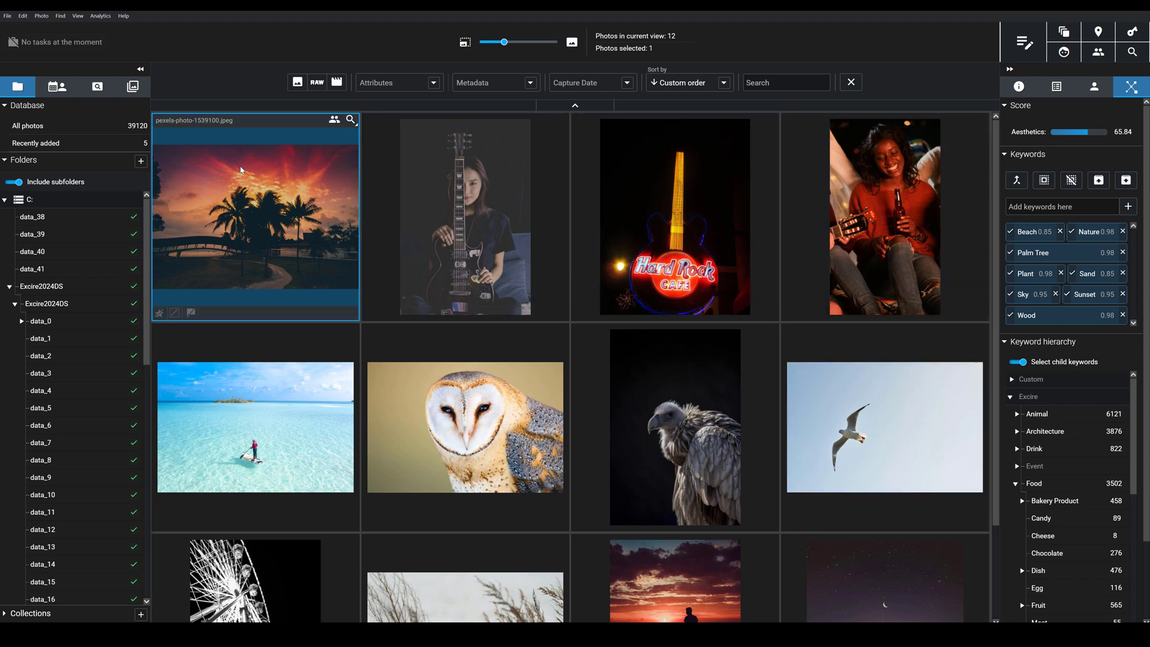
Open the Add Folders options and cancel without adding any folder
{"action": "left_click", "coordinate": [140, 160]}
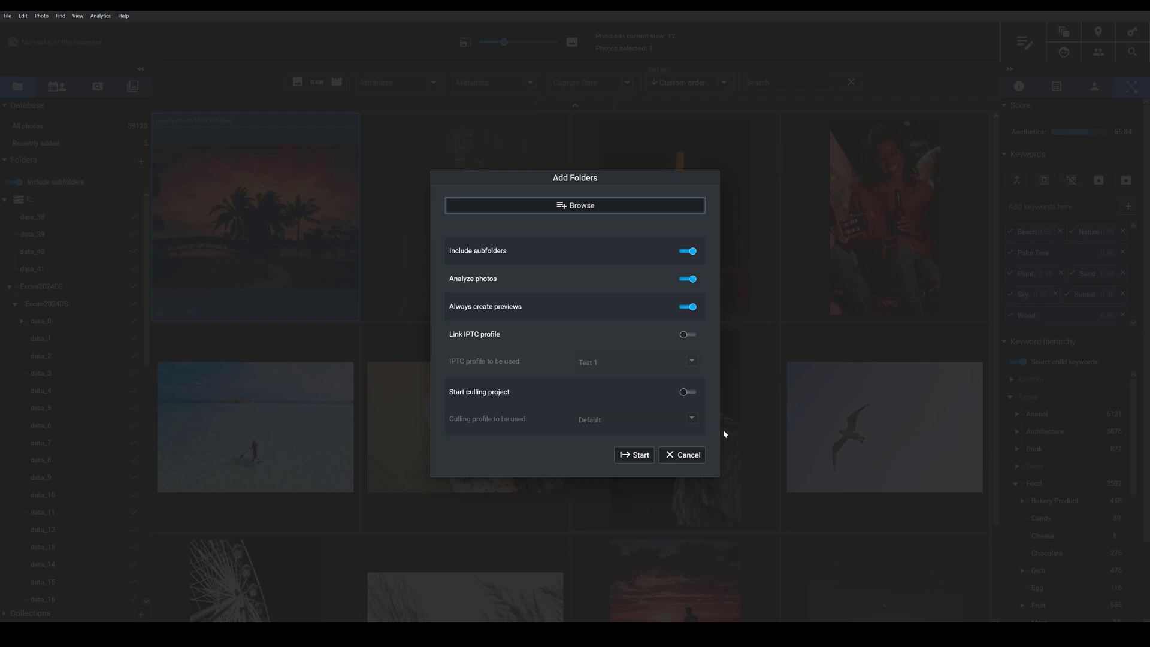
{"action": "left_click", "coordinate": [695, 458]}
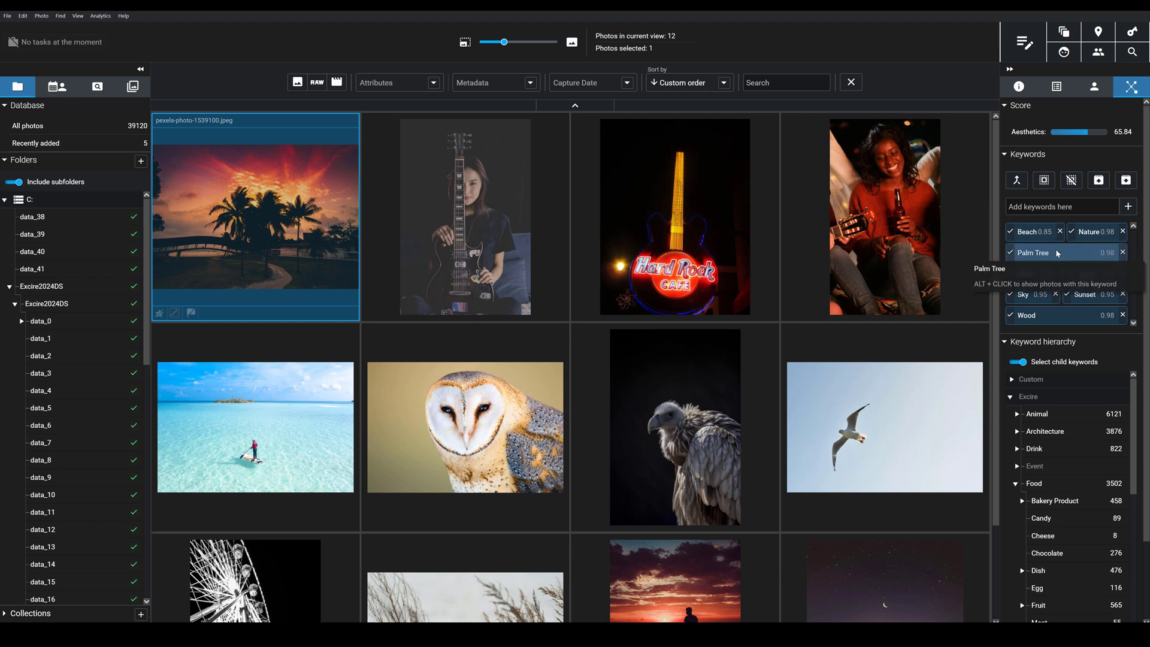
Open the sunset photo full-size and browse through the photos to the guitar portrait
{"action": "double_click", "coordinate": [235, 220]}
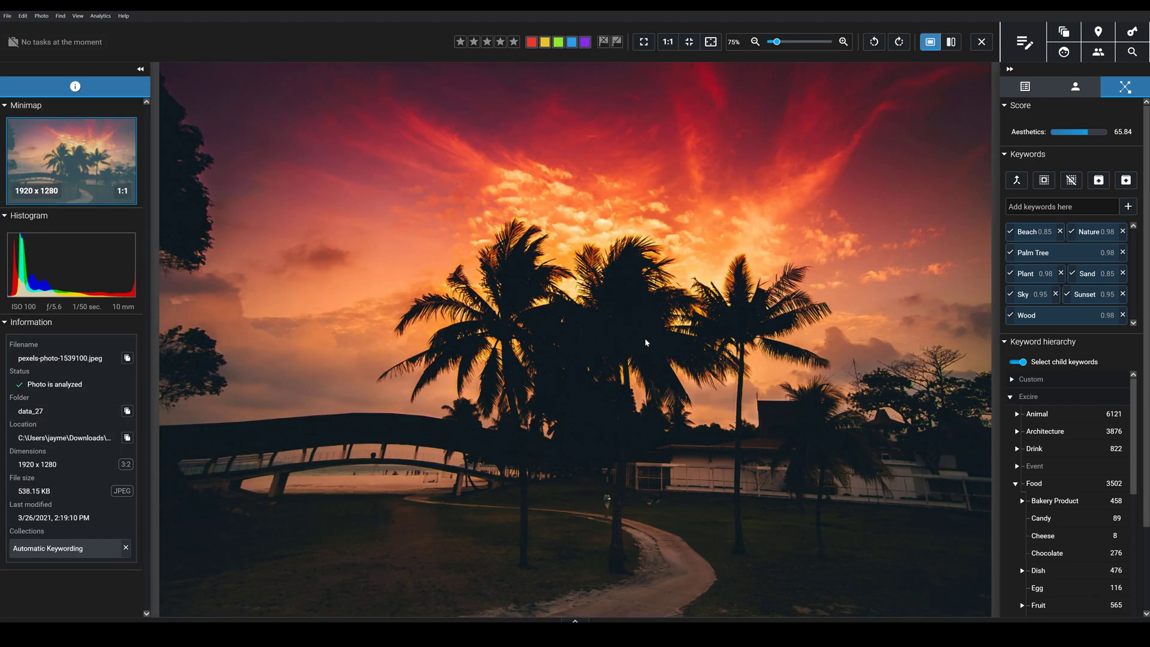
{"action": "left_click", "coordinate": [989, 263]}
{"action": "key", "text": "Right"}
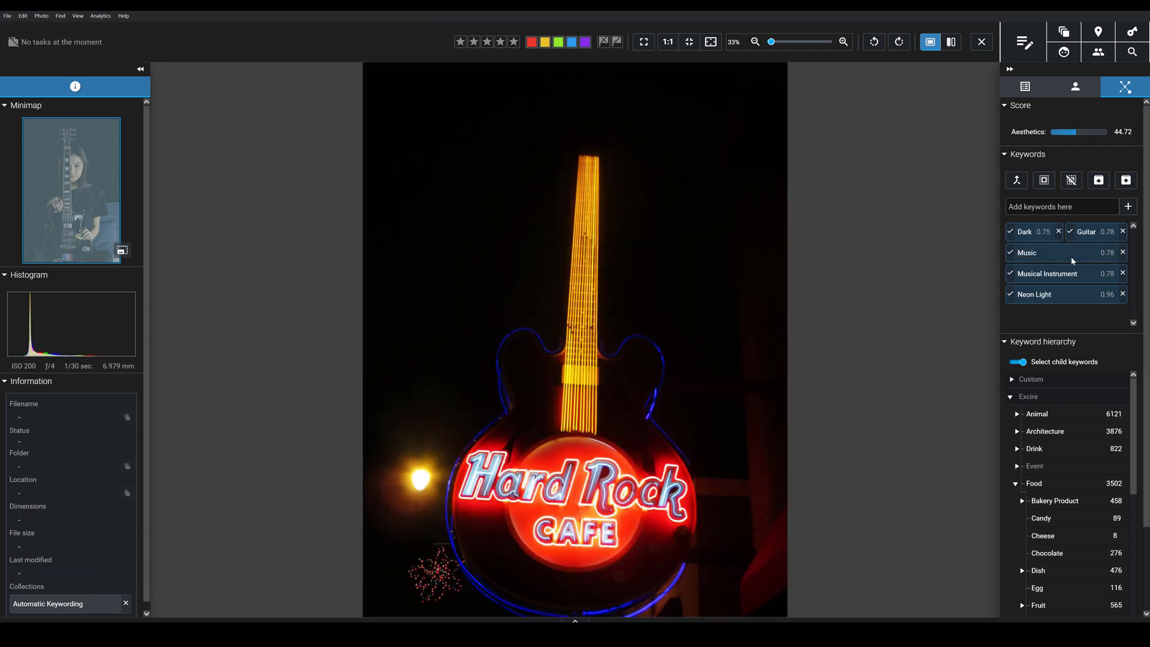
{"action": "key", "text": "Left"}
{"action": "key", "text": "Left"}
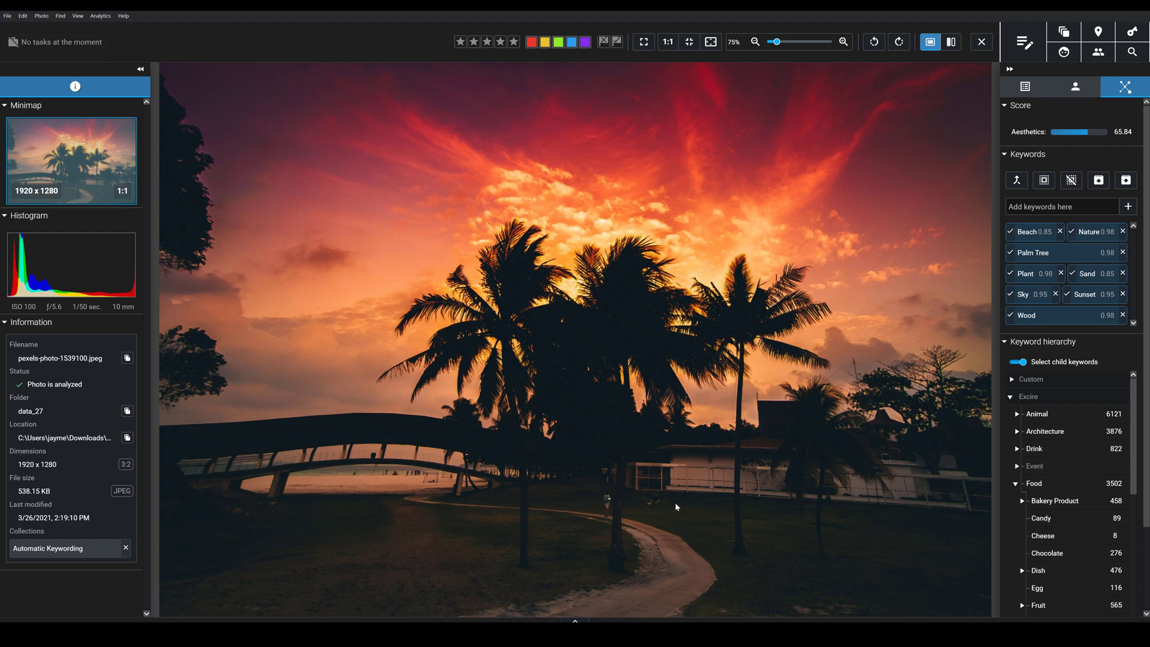
{"action": "key", "text": "Right"}
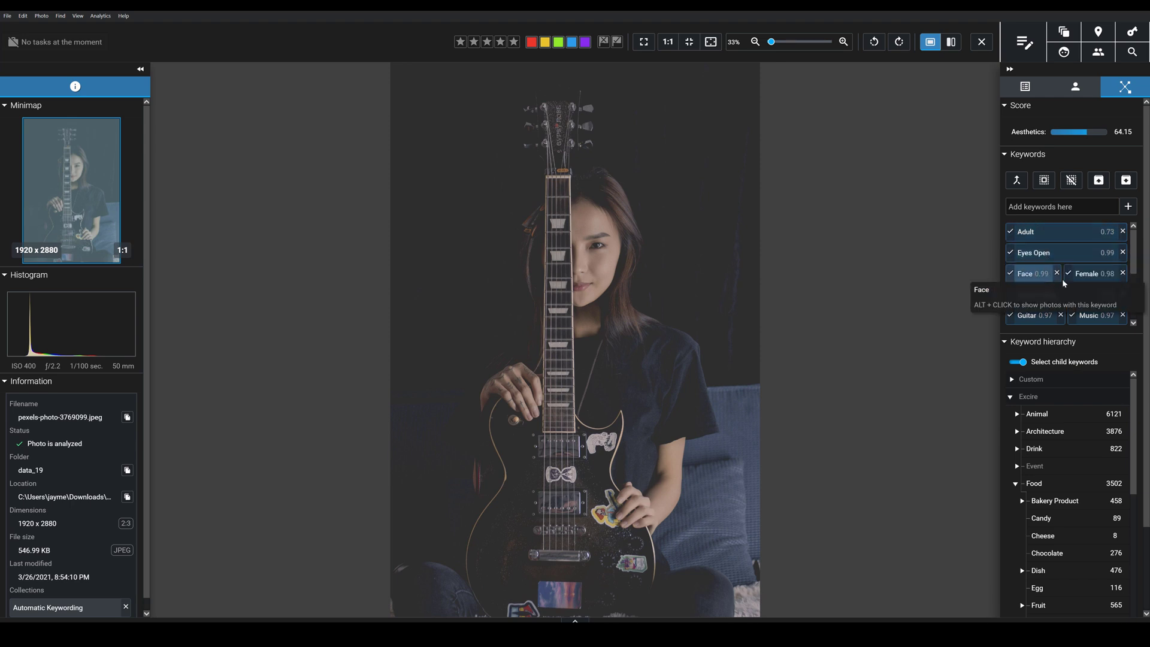
Read through the guitar portrait's keywords, then show the Hard Rock Cafe neon sign photo
{"action": "scroll", "coordinate": [1033, 259], "scroll_direction": "down", "scroll_amount": 3}
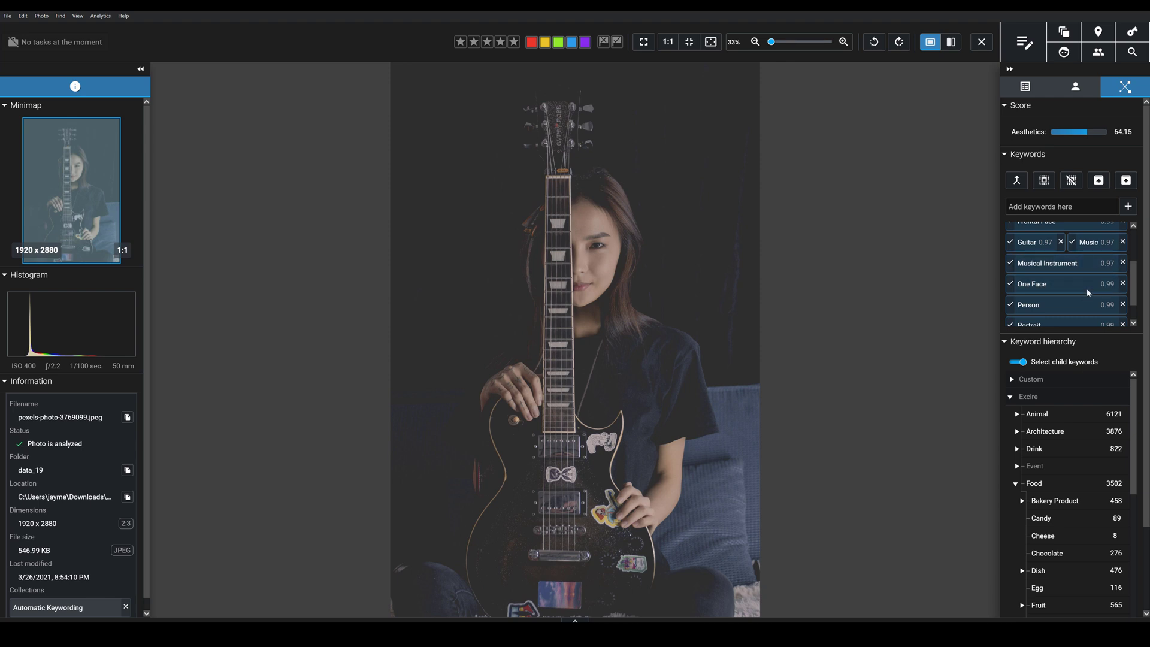
{"action": "scroll", "coordinate": [1087, 287], "scroll_direction": "down", "scroll_amount": 1}
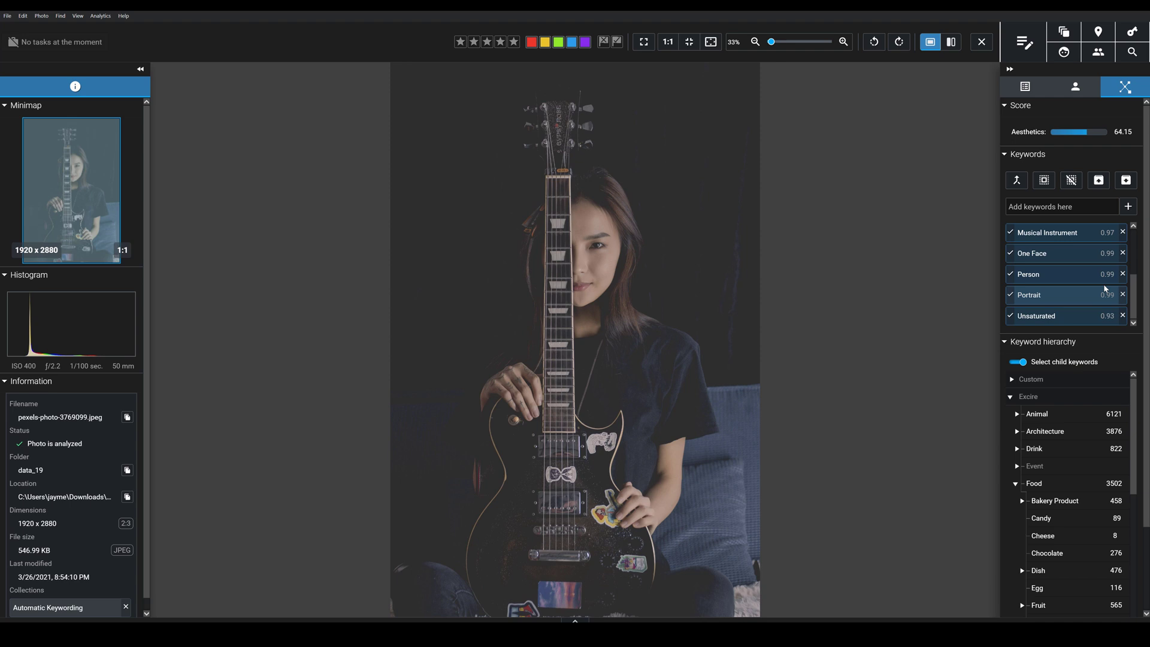
{"action": "scroll", "coordinate": [1094, 292], "scroll_direction": "up", "scroll_amount": 2}
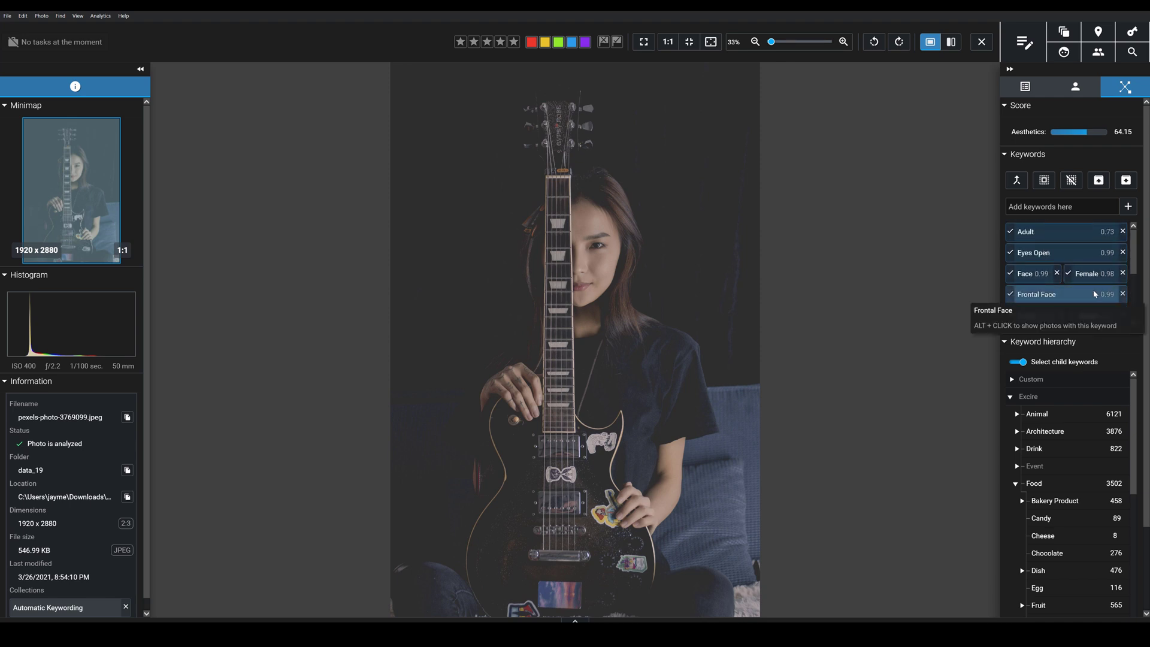
{"action": "scroll", "coordinate": [1093, 291], "scroll_direction": "down", "scroll_amount": 2}
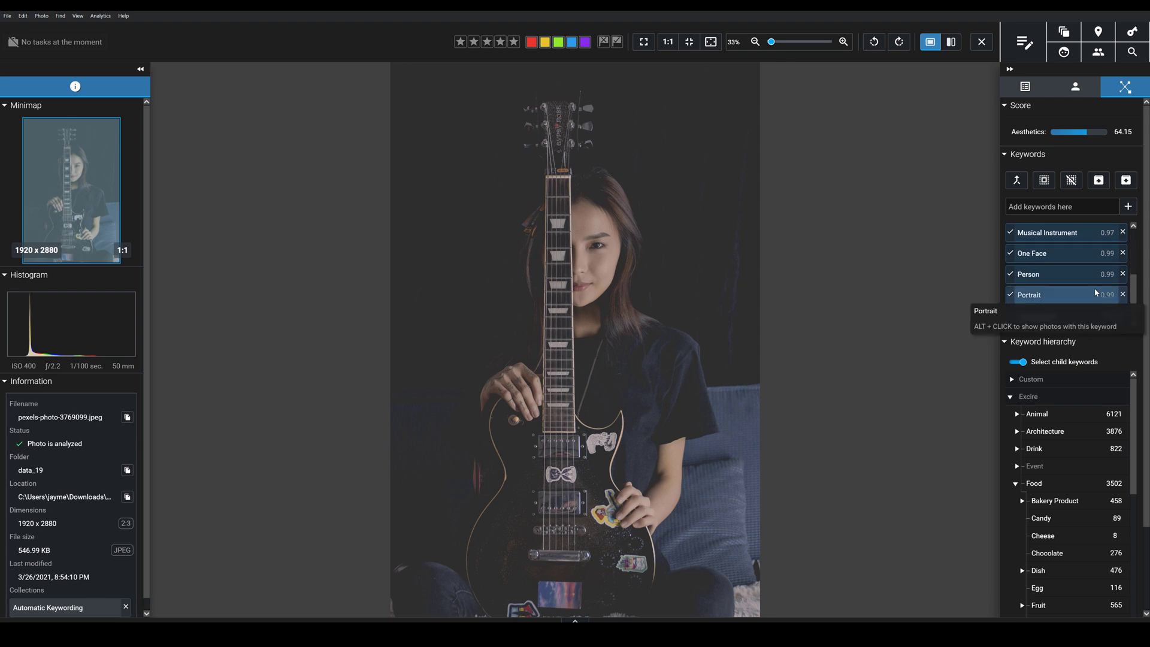
{"action": "key", "text": "Right"}
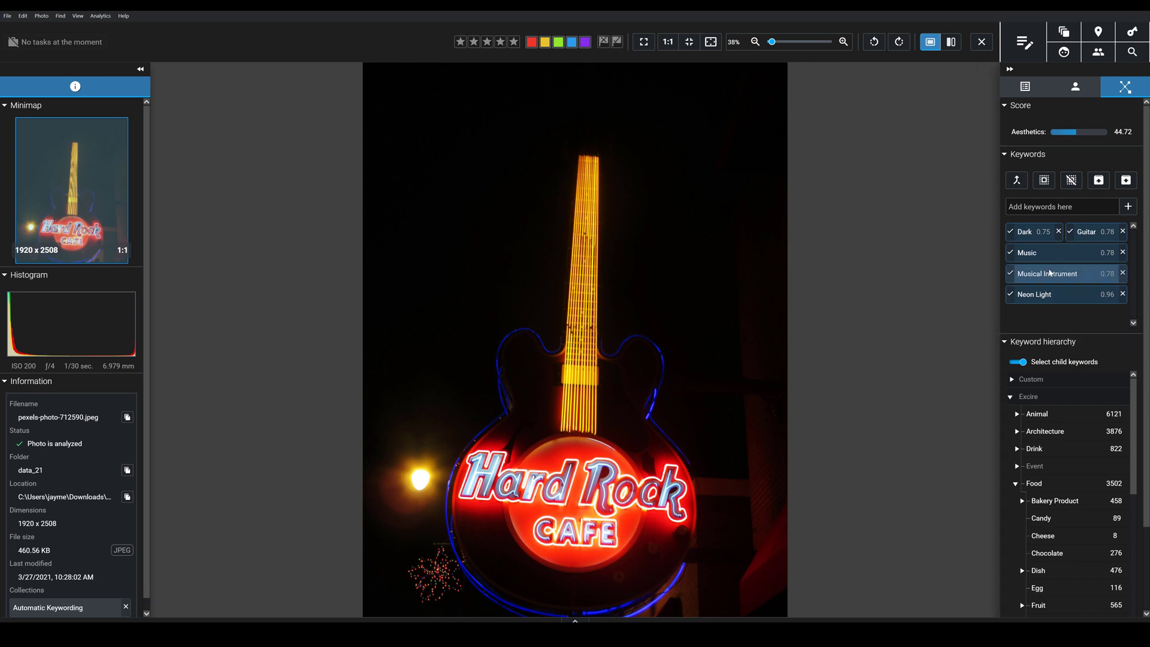
Review the keywords of the woman holding a beer, then advance to the paddleboarder photo
{"action": "key", "text": "Right"}
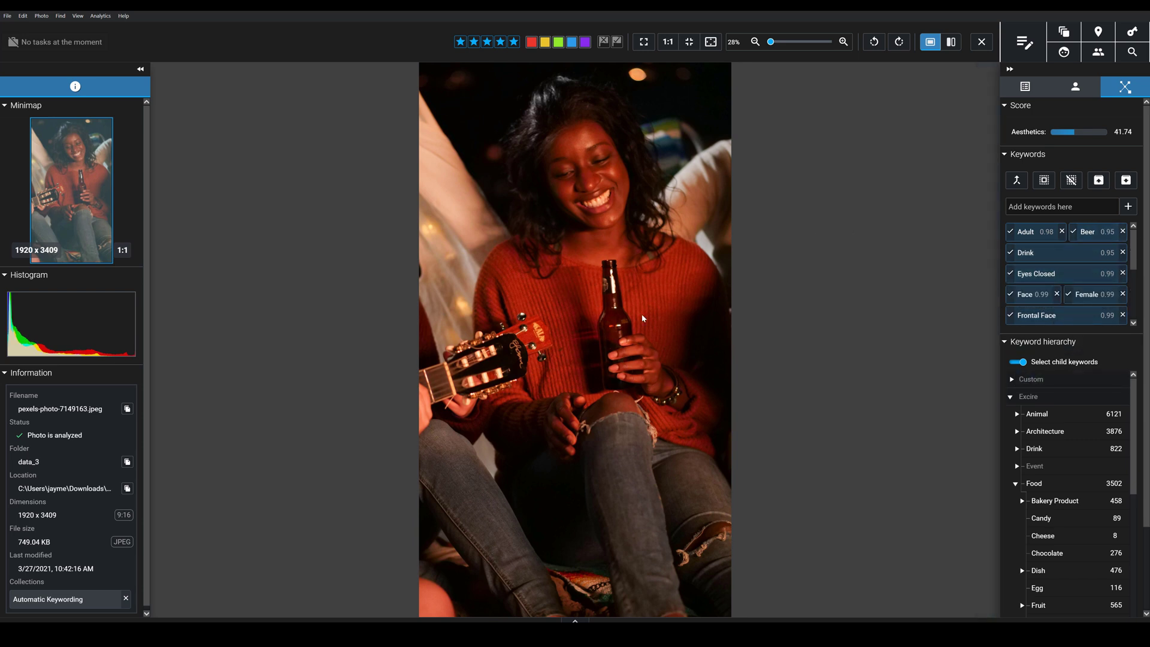
{"action": "scroll", "coordinate": [1078, 273], "scroll_direction": "down", "scroll_amount": 3}
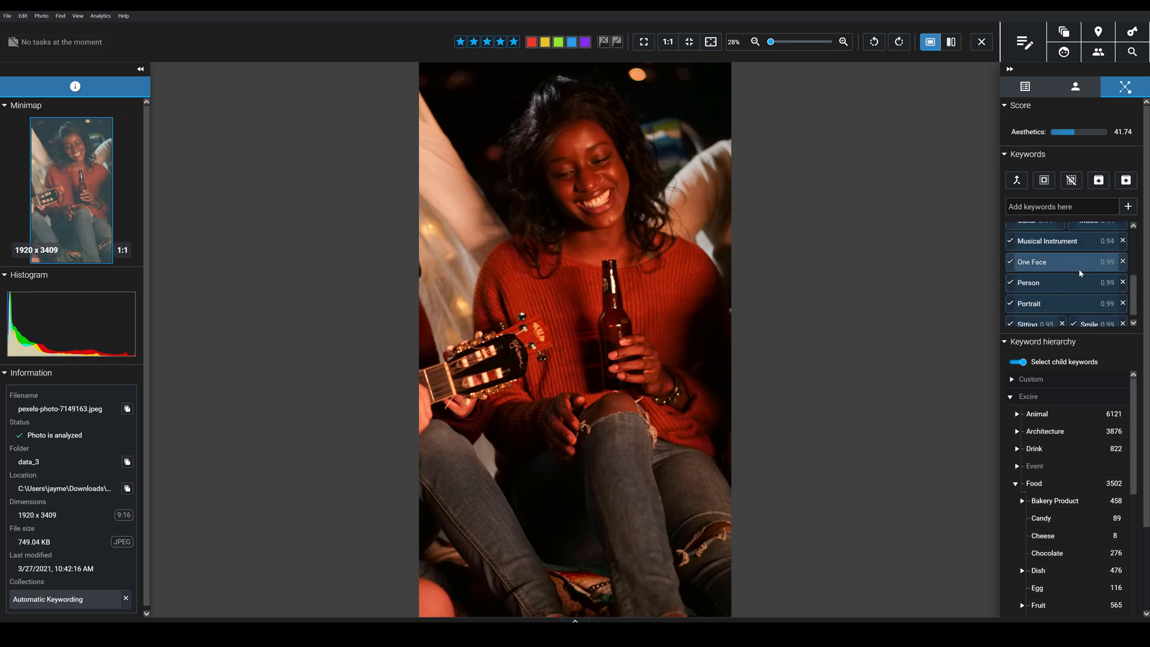
{"action": "scroll", "coordinate": [1081, 273], "scroll_direction": "up", "scroll_amount": 3}
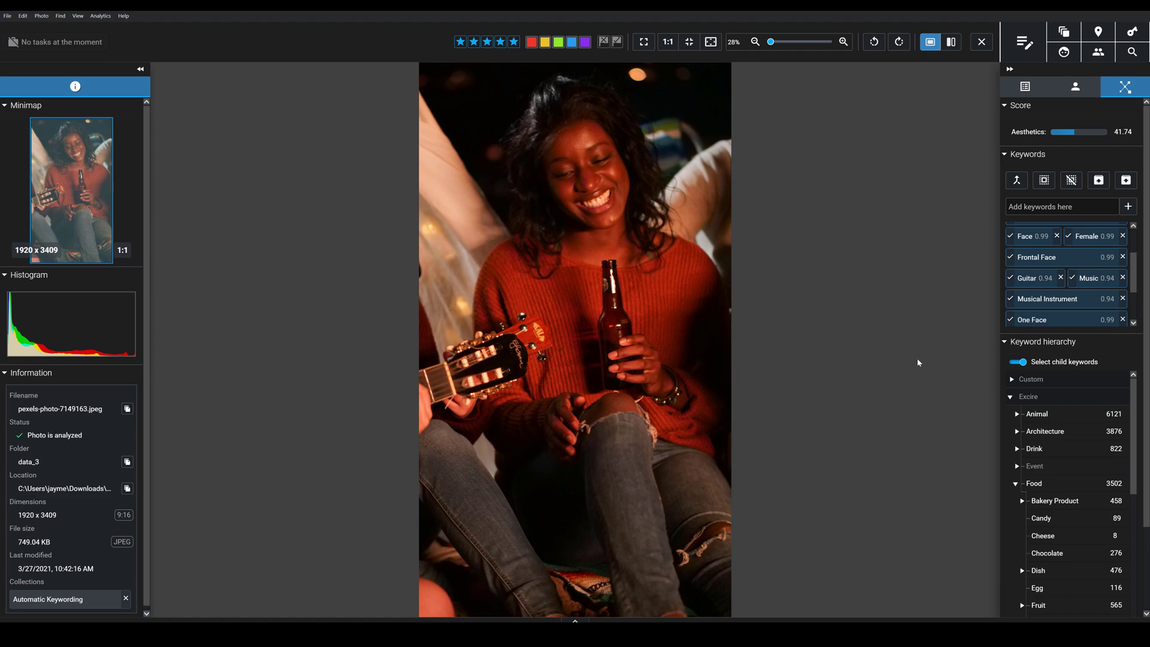
{"action": "key", "text": "Right"}
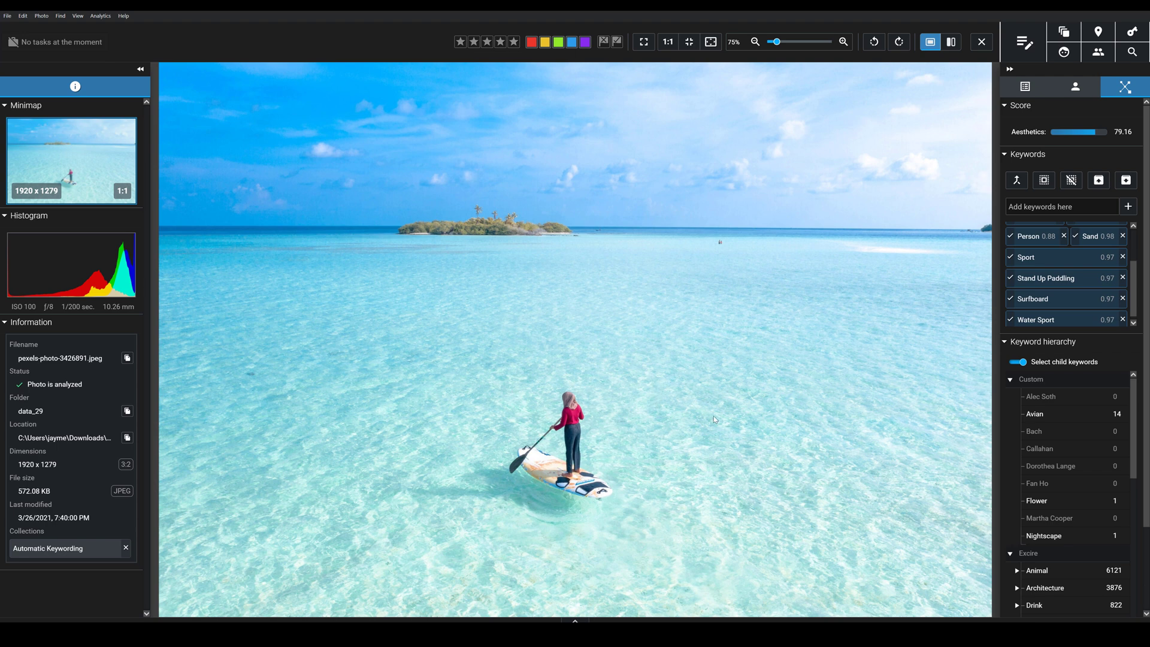
Step through the barn owl, vulture and seagull photos, reading each one's keywords
{"action": "key", "text": "Right"}
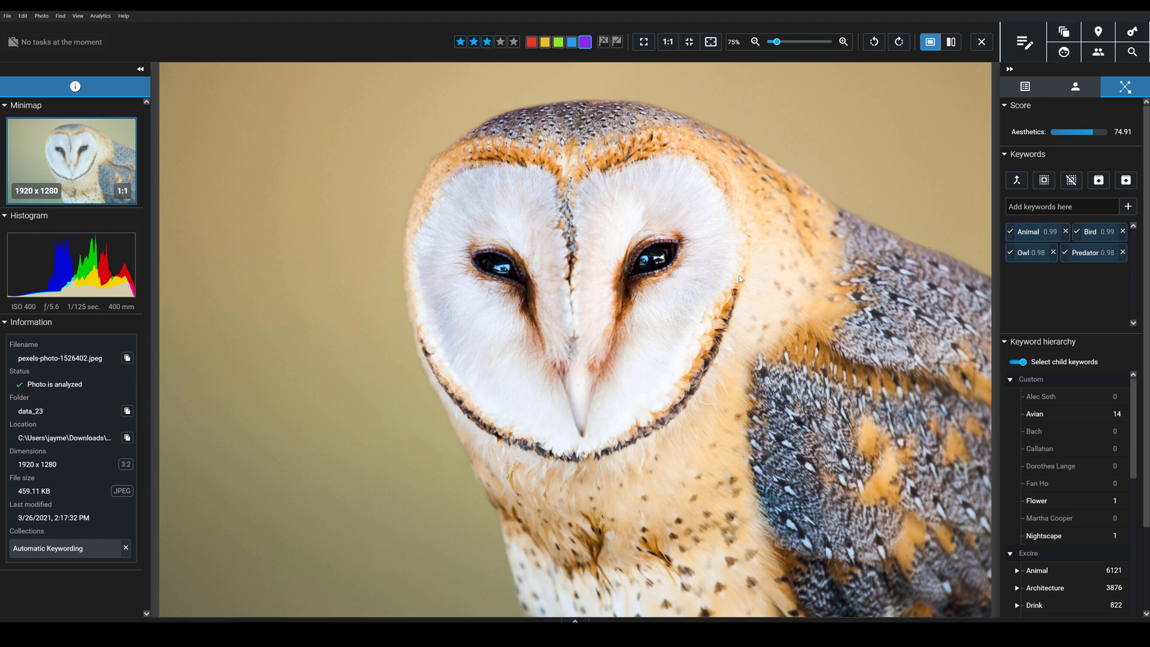
{"action": "key", "text": "Right"}
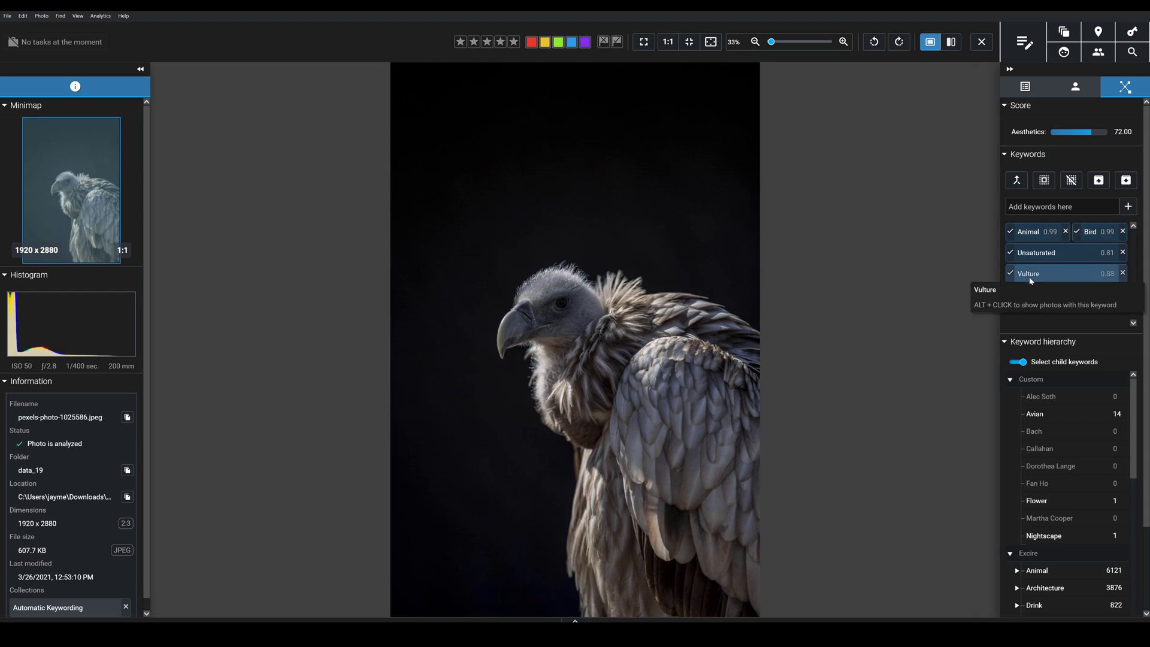
{"action": "key", "text": "Right"}
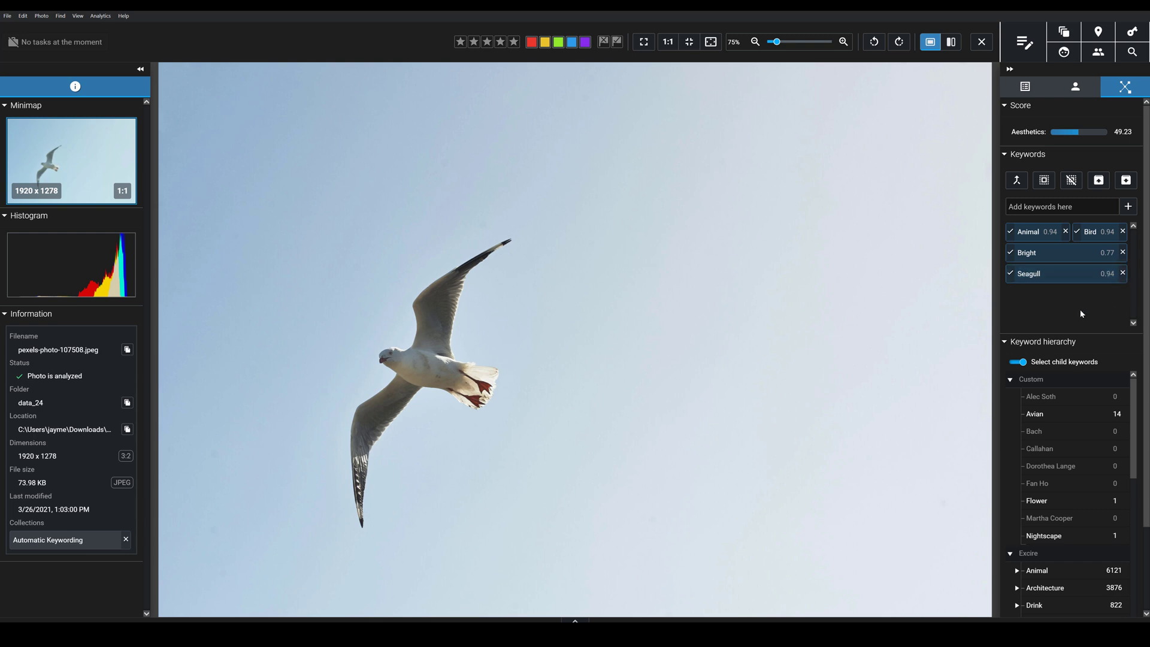
Leave the seagull's single-photo view and return to the thumbnail grid
{"action": "left_click", "coordinate": [1041, 206]}
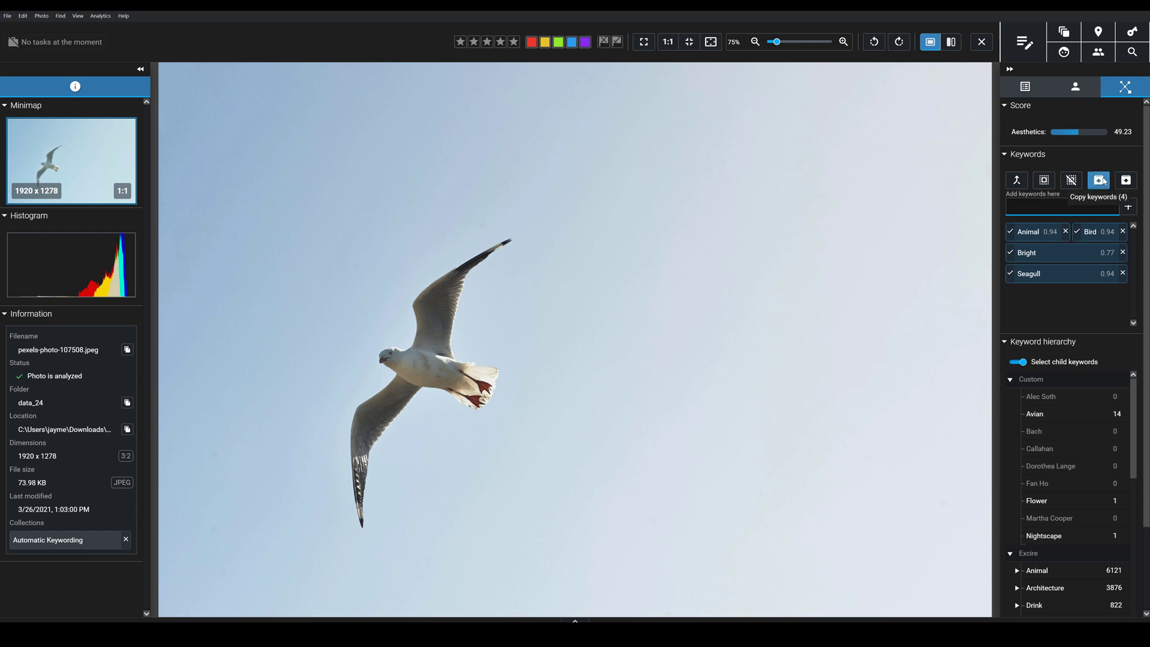
{"action": "double_click", "coordinate": [644, 279]}
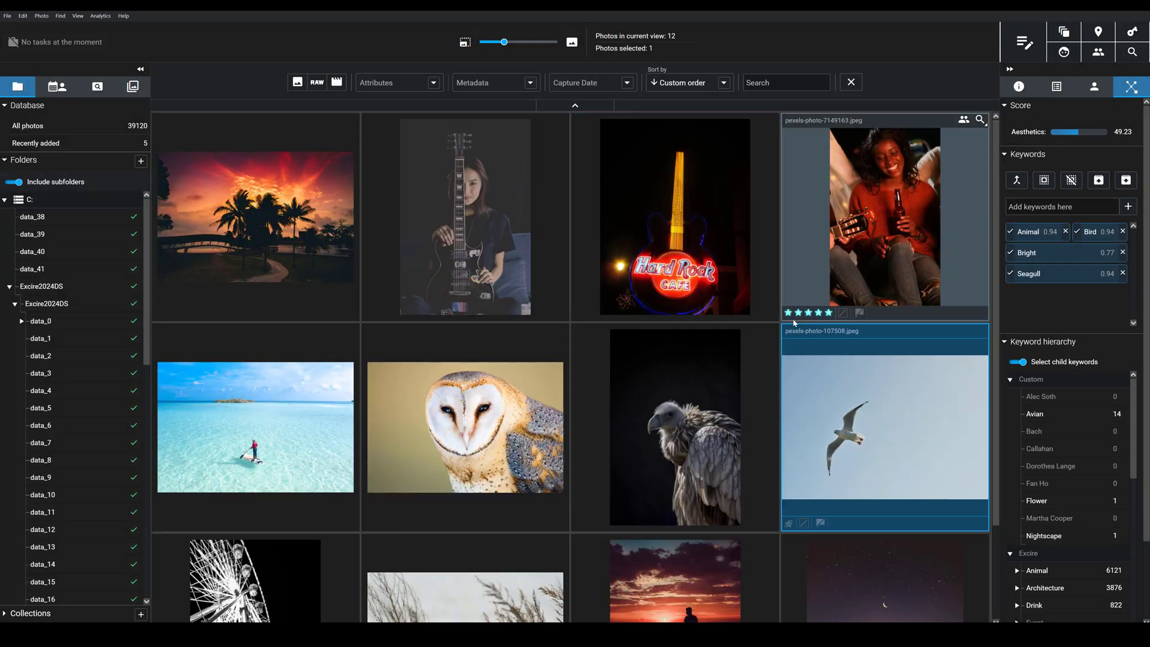
{"action": "left_click", "coordinate": [286, 225]}
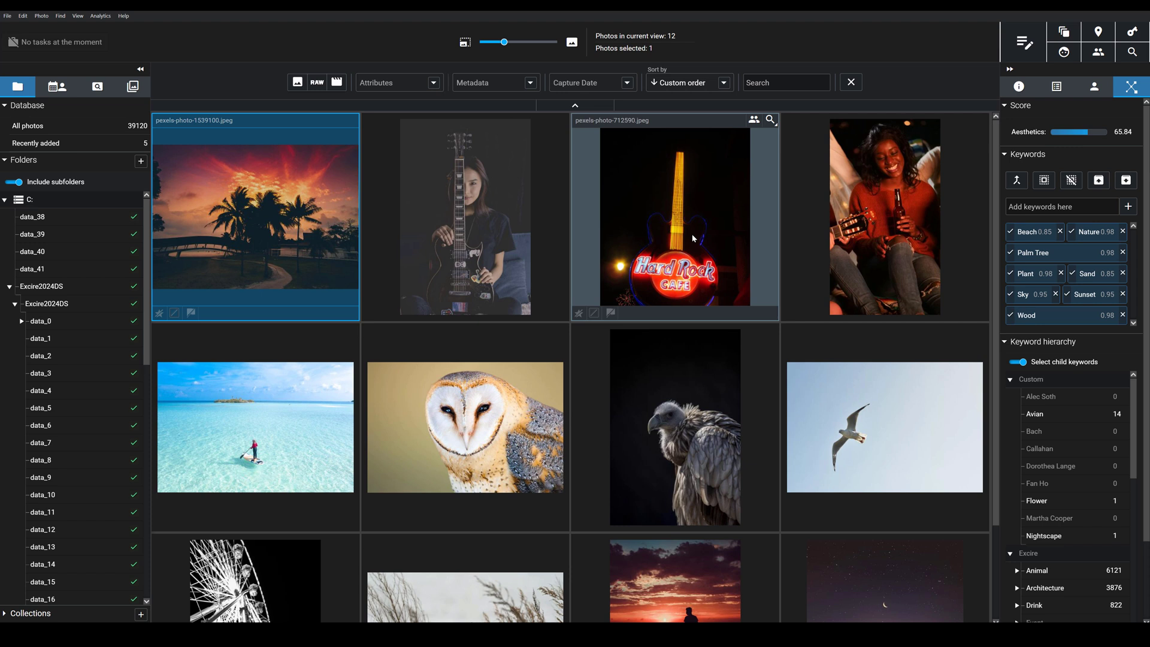
{"action": "left_click", "coordinate": [675, 215], "text": "shift"}
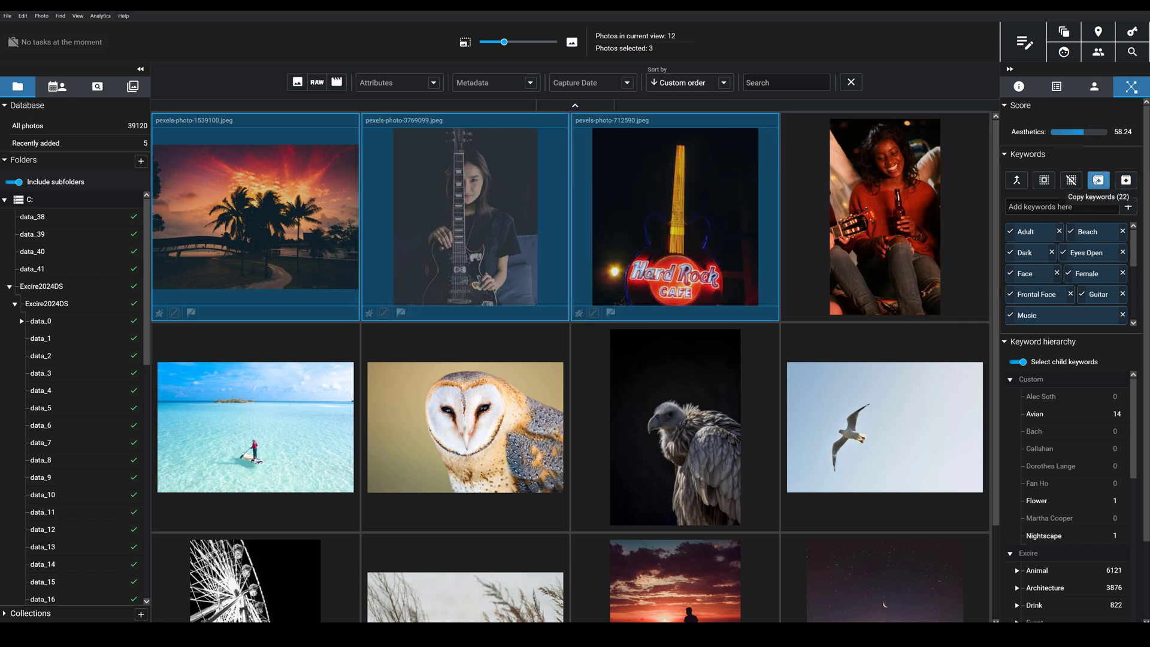
{"action": "left_click", "coordinate": [1123, 187]}
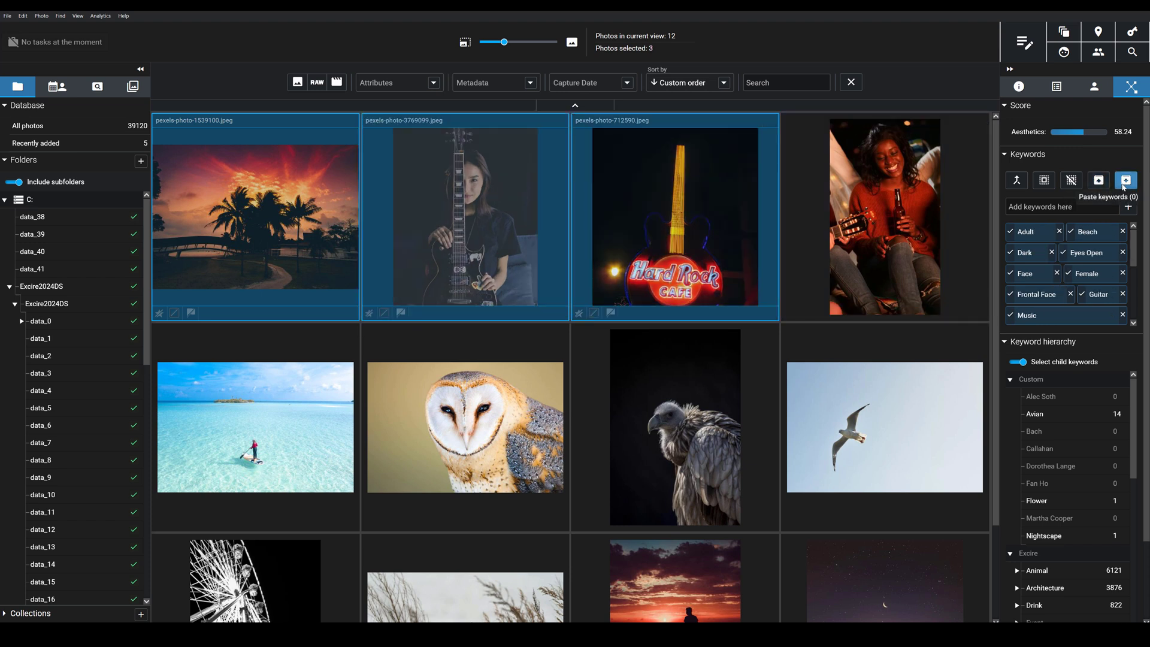
{"action": "key", "text": "Right"}
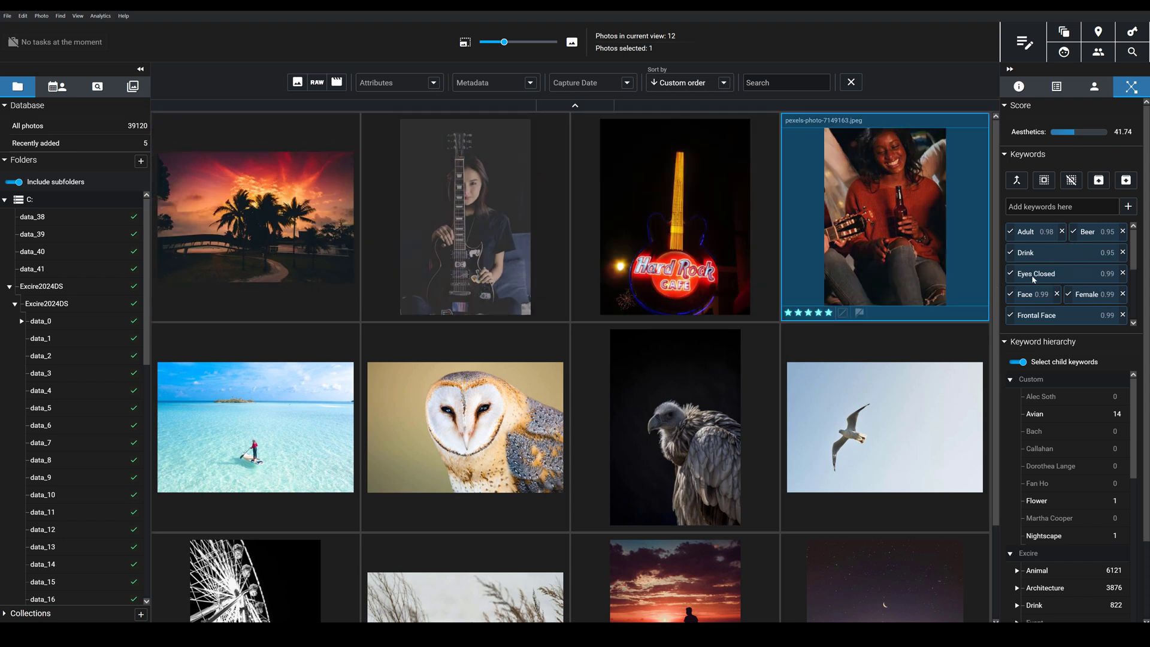
{"action": "left_click_drag", "start_coordinate": [1033, 279], "coordinate": [596, 298]}
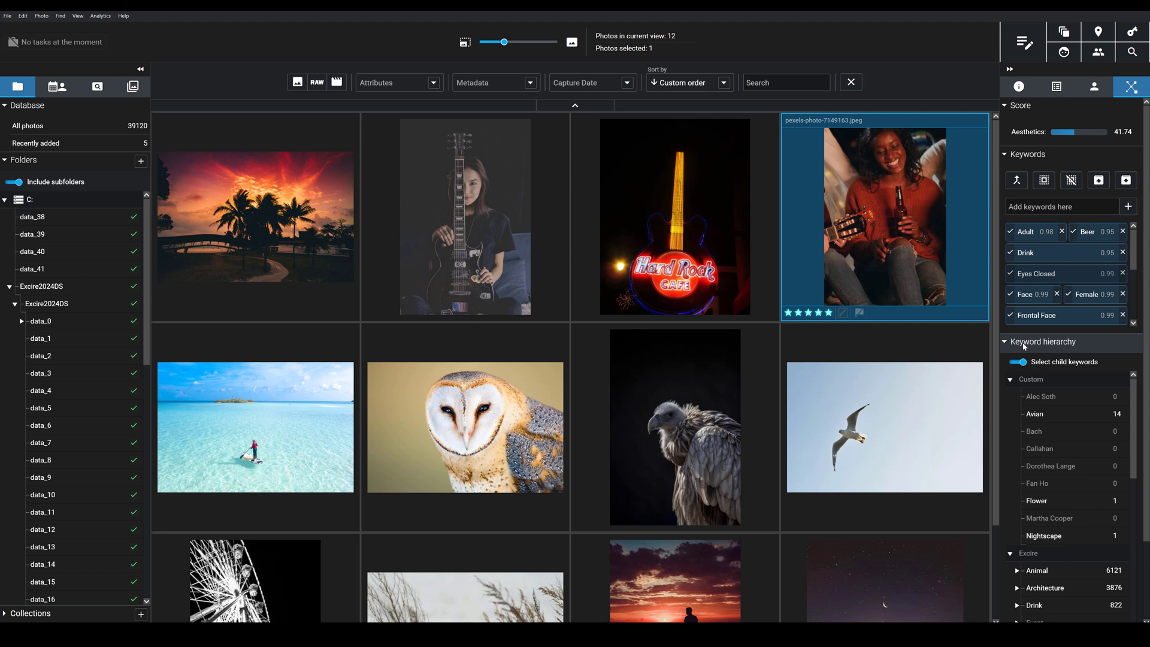
Filter the grid by the Drink keyword under Excire, showing 822 photos
{"action": "scroll", "coordinate": [1095, 439], "scroll_direction": "down", "scroll_amount": 5}
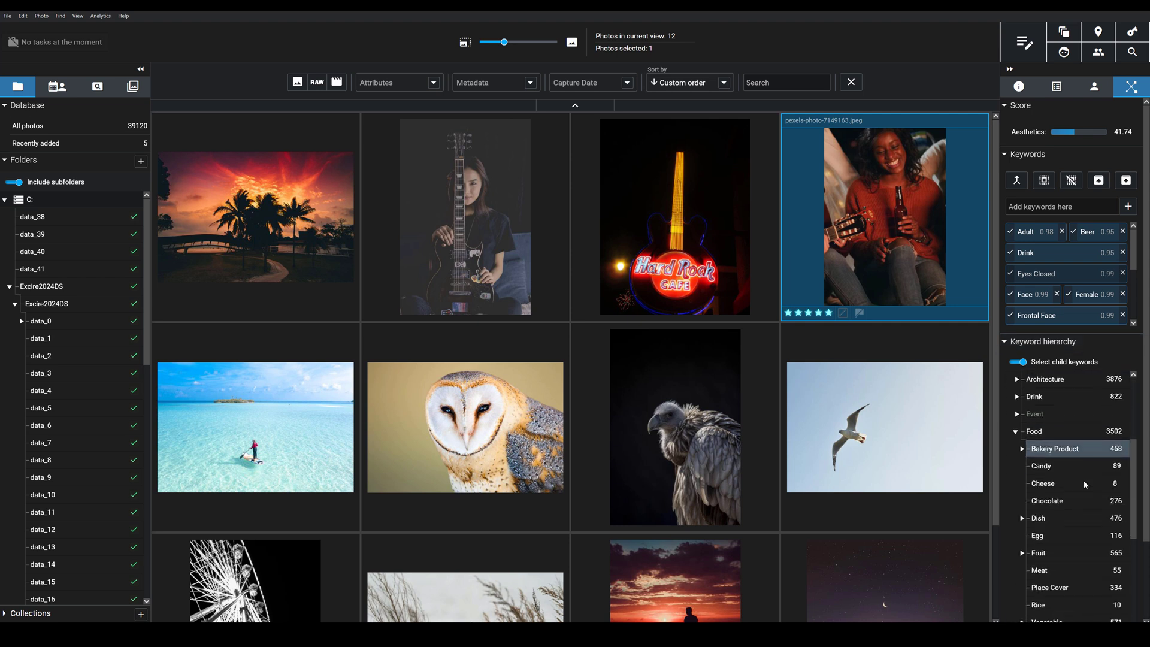
{"action": "scroll", "coordinate": [1051, 439], "scroll_direction": "up", "scroll_amount": 3}
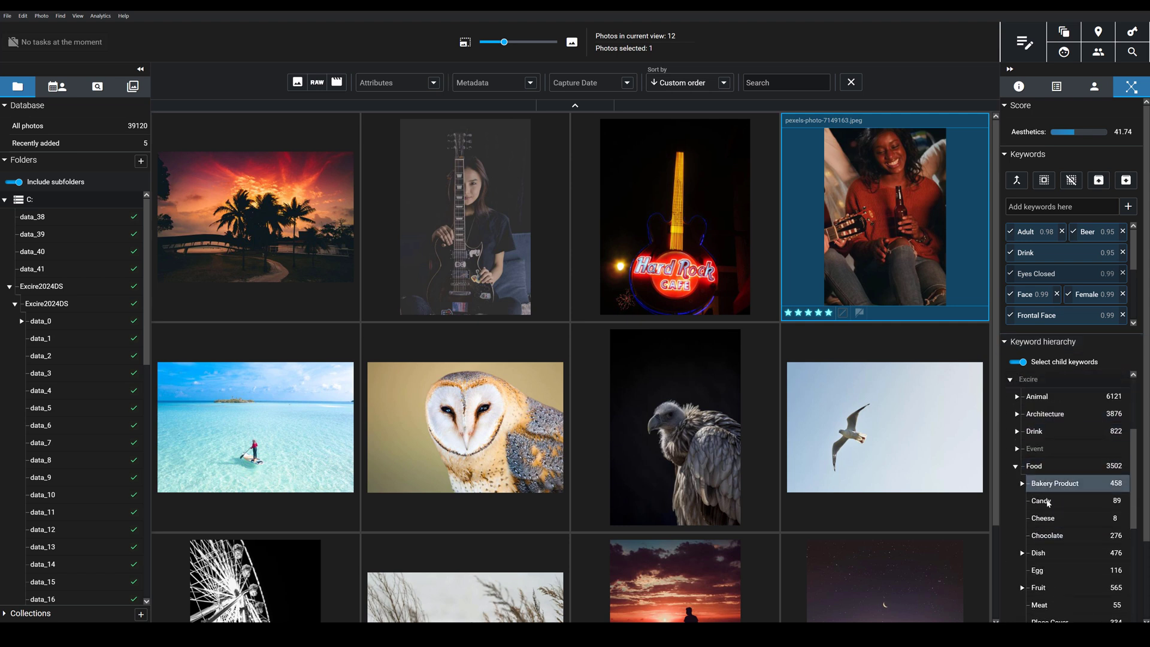
{"action": "scroll", "coordinate": [1059, 554], "scroll_direction": "down", "scroll_amount": 3}
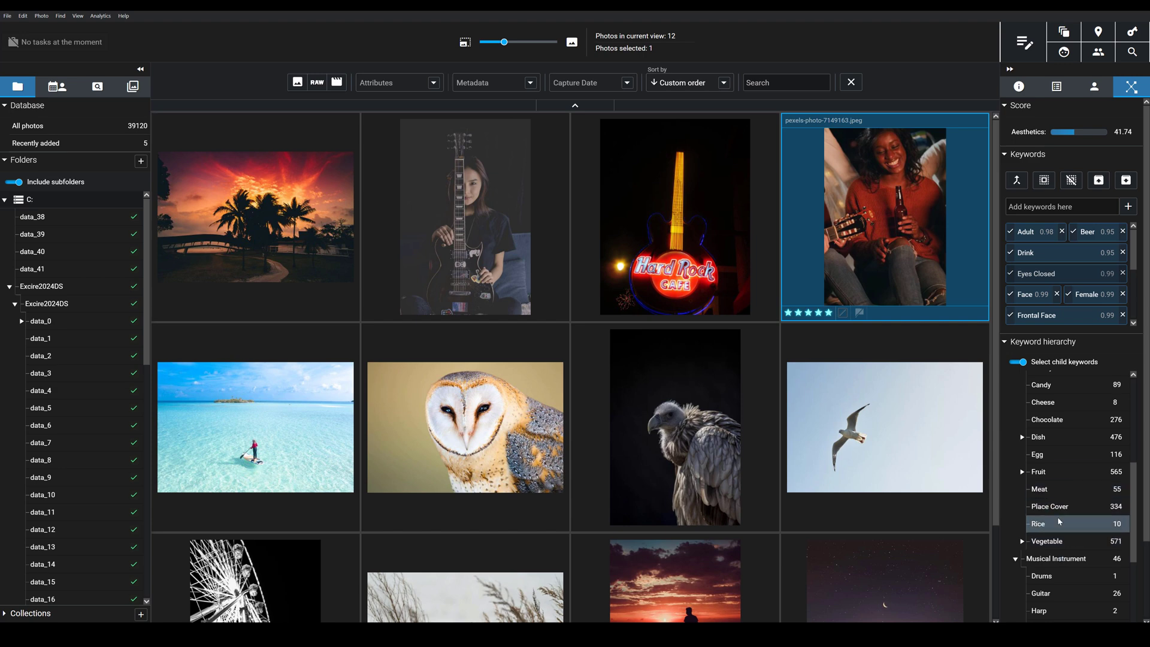
{"action": "scroll", "coordinate": [1052, 479], "scroll_direction": "up", "scroll_amount": 3}
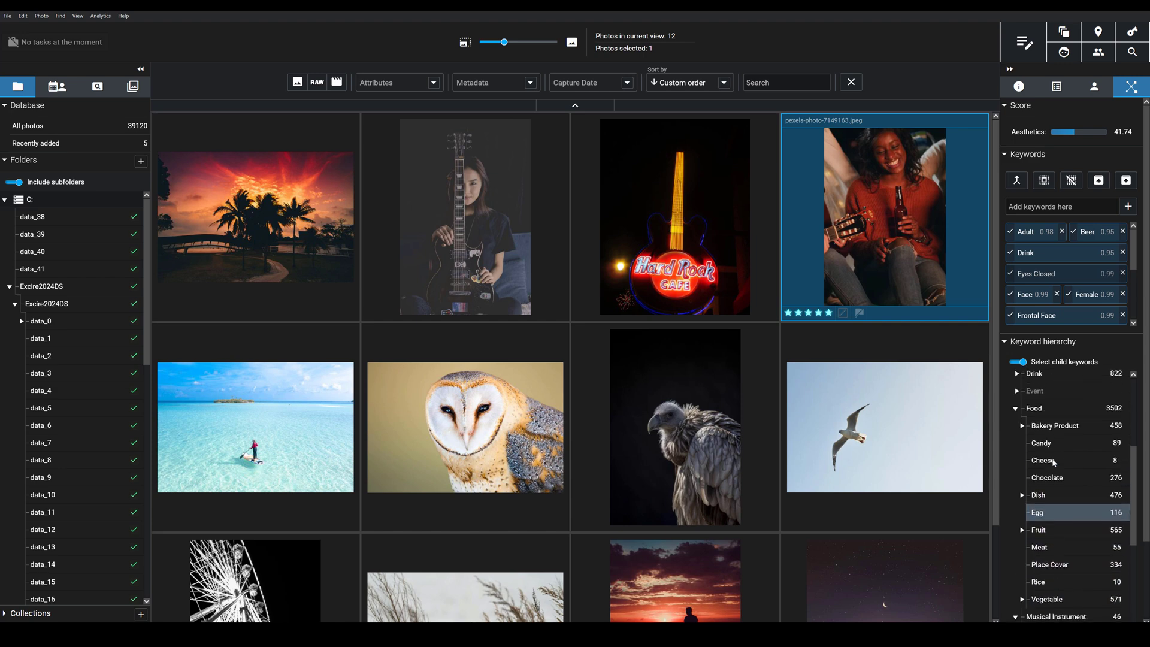
{"action": "left_click", "coordinate": [1043, 434]}
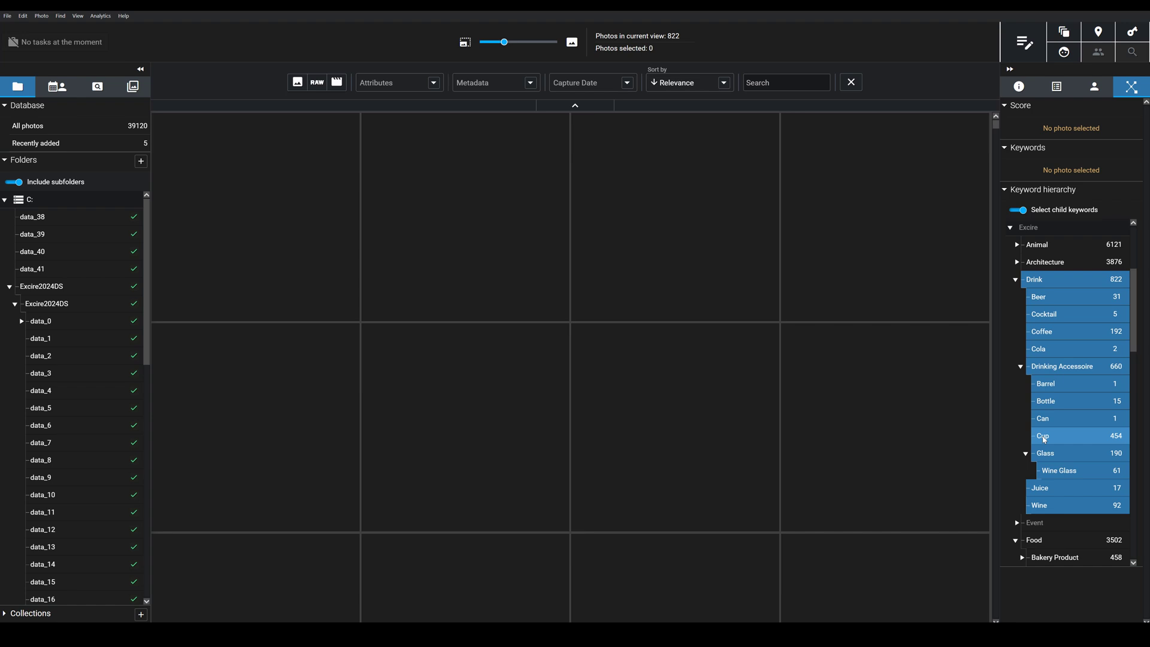
{"action": "scroll", "coordinate": [519, 456], "scroll_direction": "down", "scroll_amount": 3}
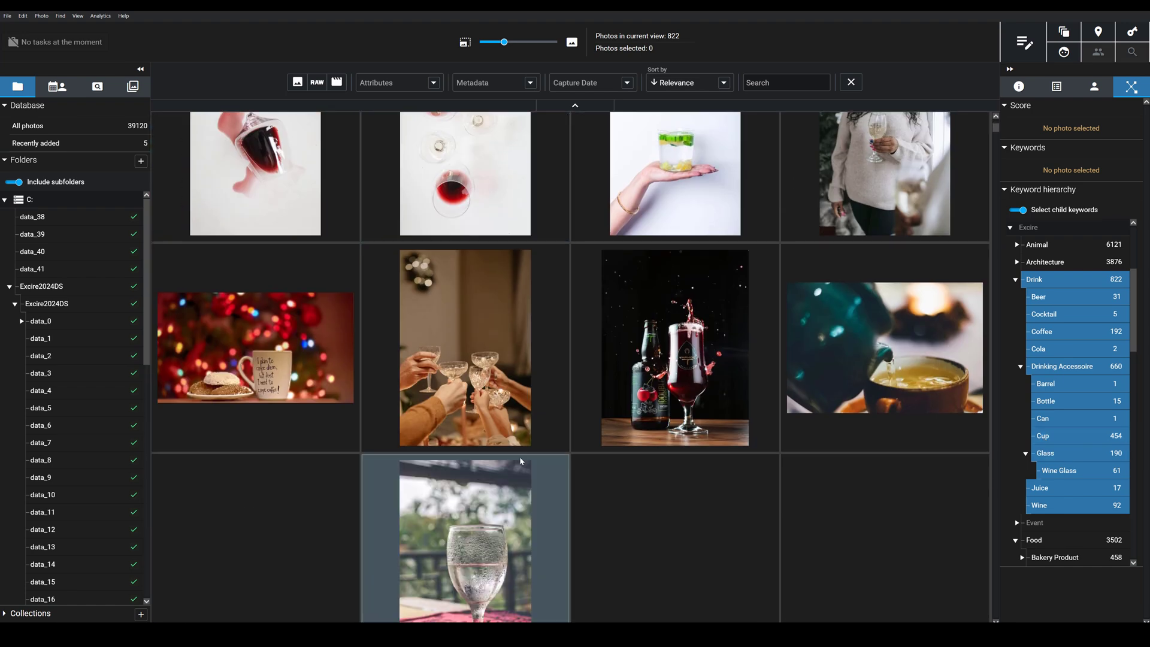
{"action": "scroll", "coordinate": [539, 449], "scroll_direction": "up", "scroll_amount": 3}
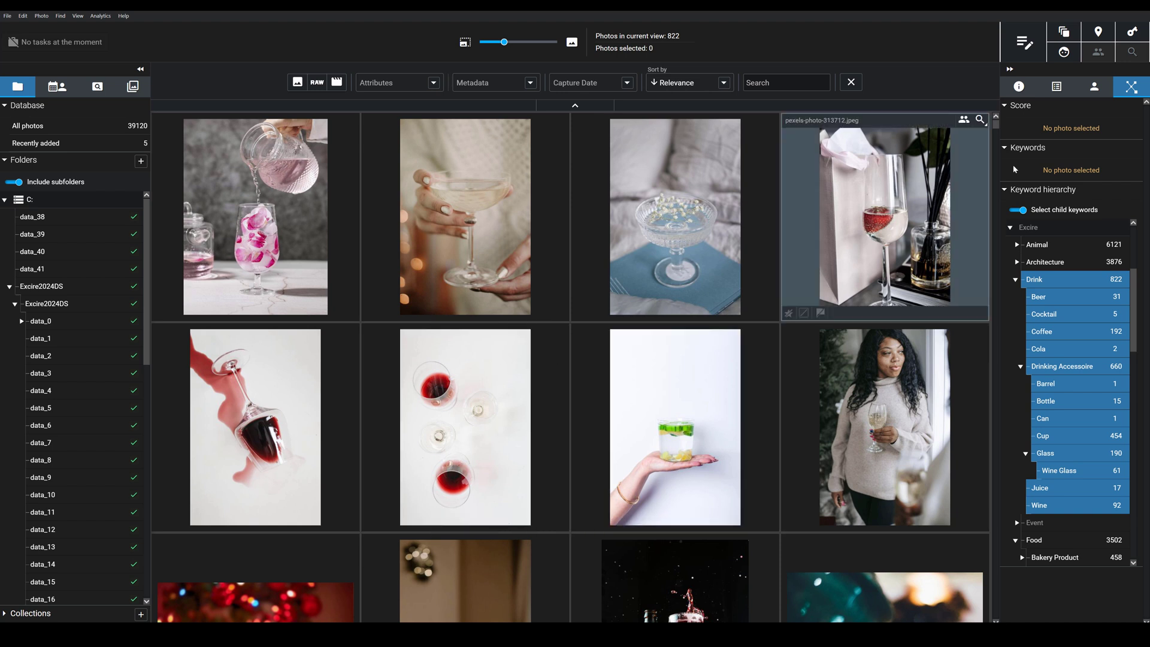
Build a Find by Keyword search for Egg under Food, dropping Amphibian, and start it
{"action": "left_click", "coordinate": [1132, 34]}
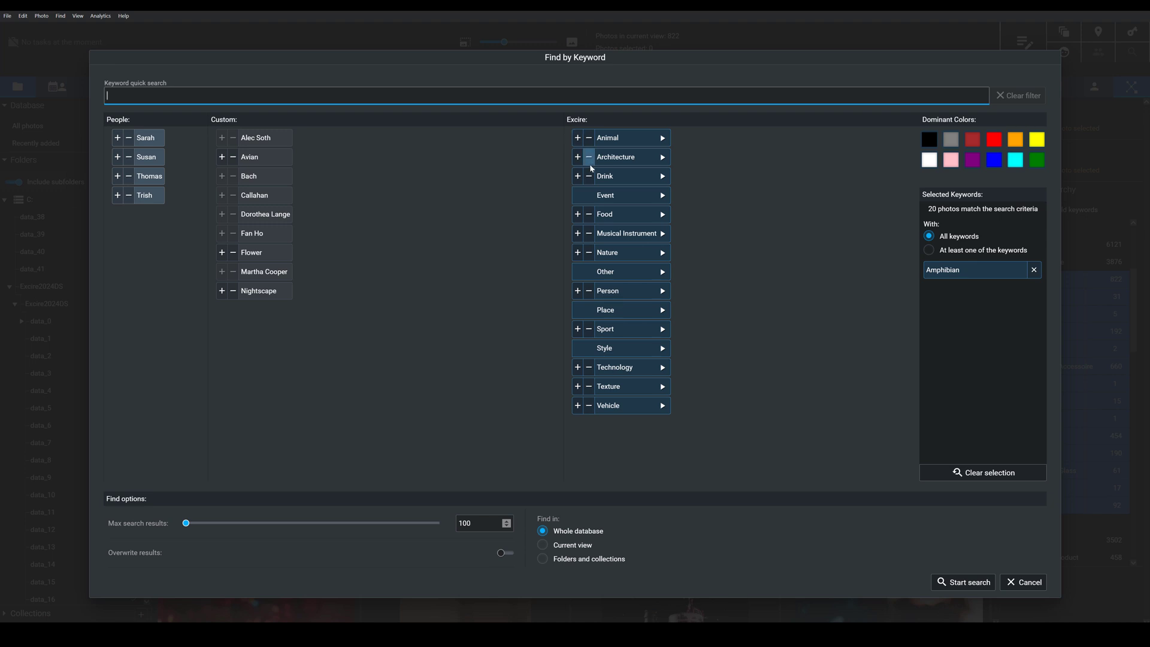
{"action": "left_click", "coordinate": [596, 214]}
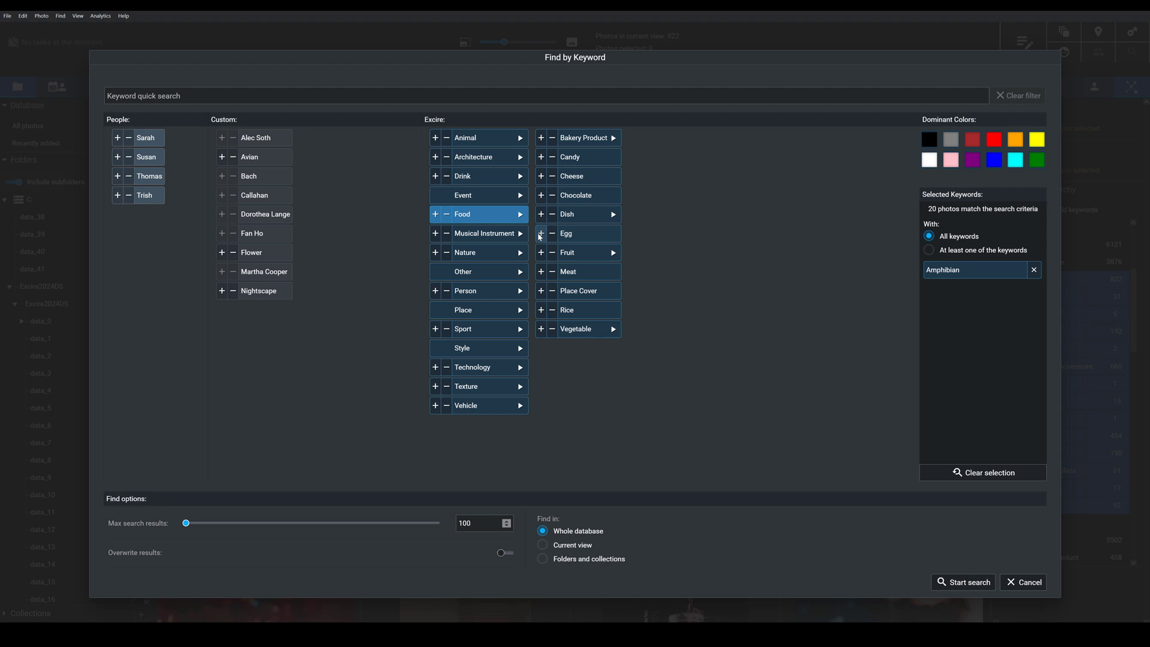
{"action": "left_click", "coordinate": [541, 233]}
{"action": "left_click", "coordinate": [1033, 271]}
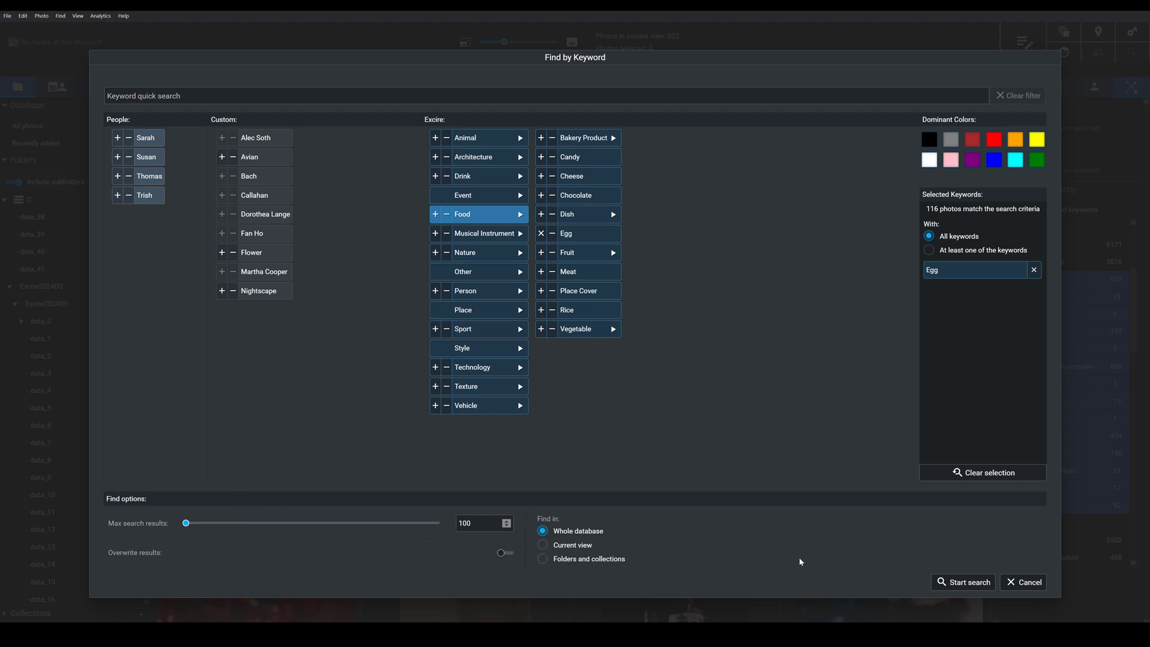
{"action": "left_click", "coordinate": [980, 583]}
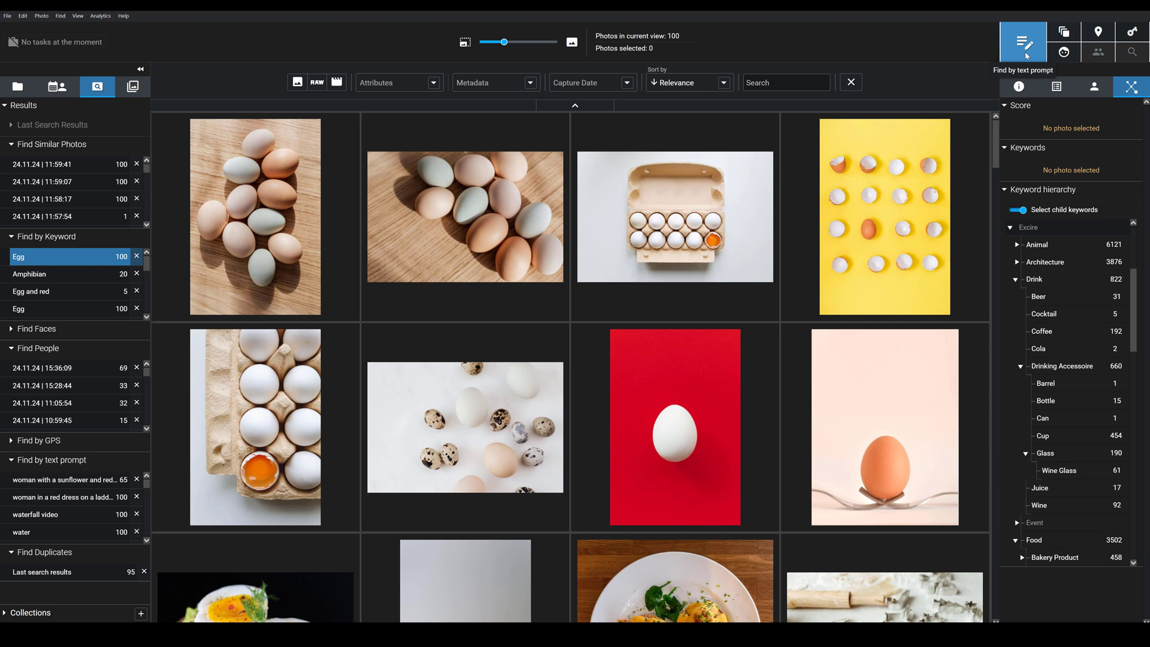
Review the 100 egg photos returned by the Egg keyword search
{"action": "mouse_move", "coordinate": [681, 429]}
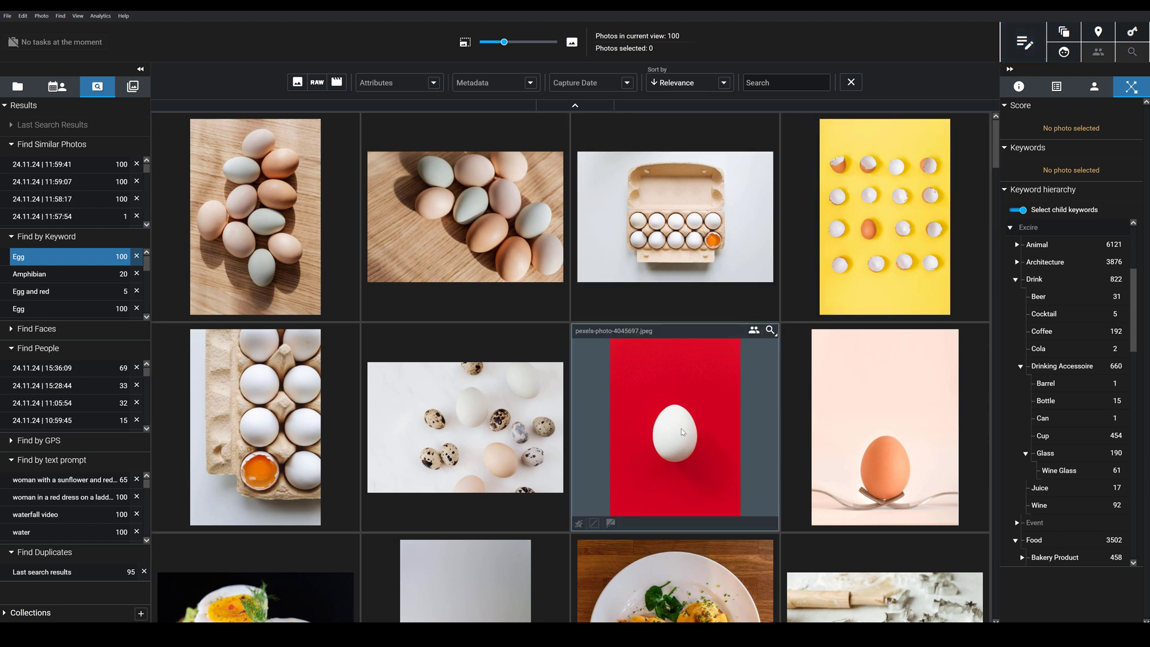